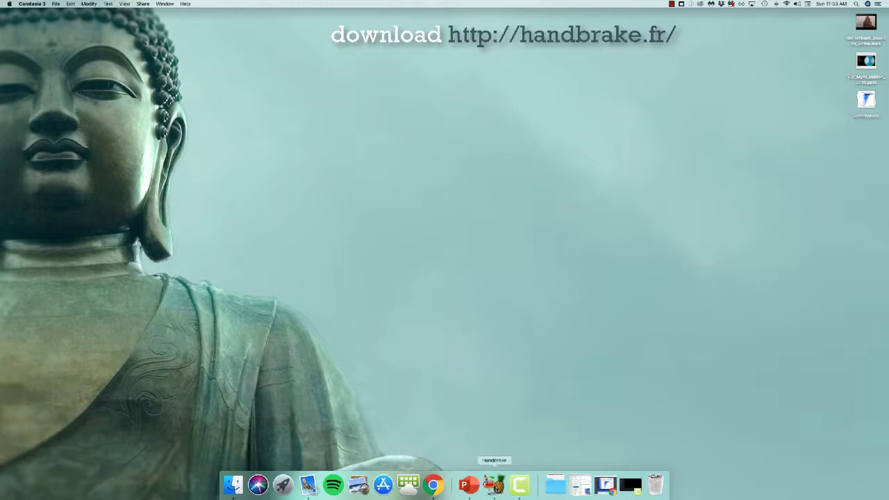
# Open HandBrake and move its window closer to the centre of the desktop.
pyautogui.click(495, 484)
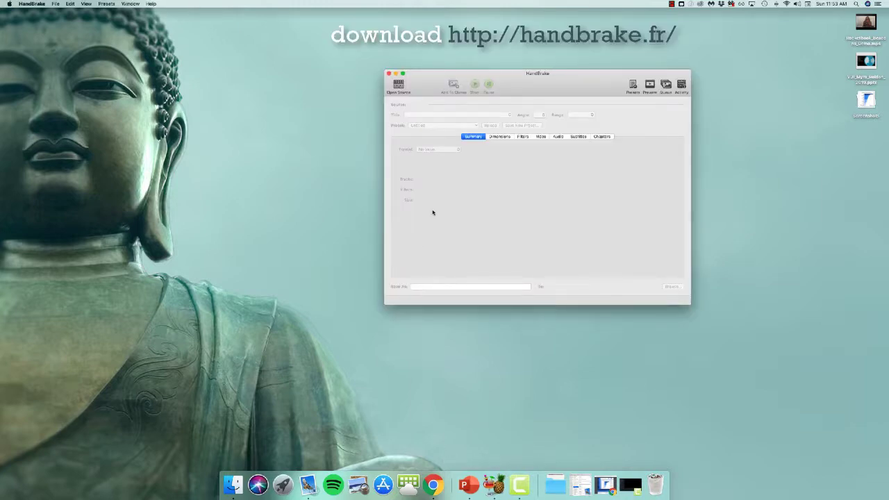
pyautogui.moveTo(541, 89); pyautogui.dragTo(441, 104)
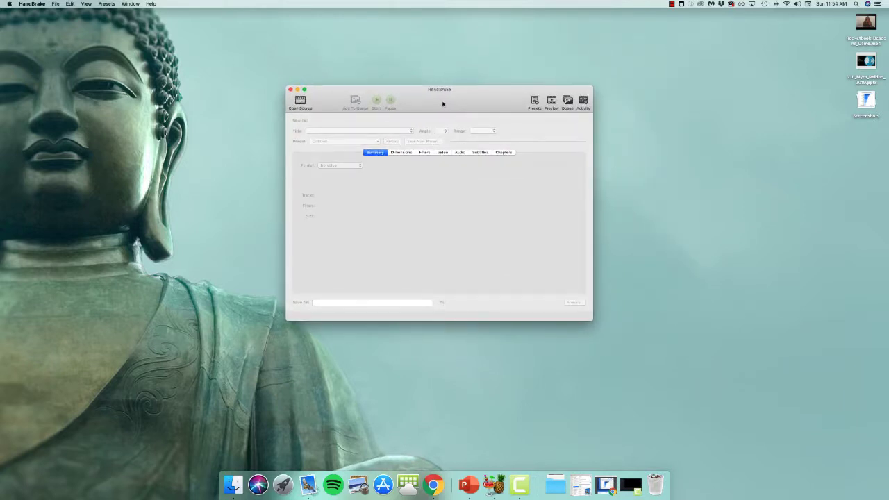
# View the file information of Rocketbook_Beacons_Demo.mp4 on the desktop to check its size and dimensions.
pyautogui.rightClick(857, 27)
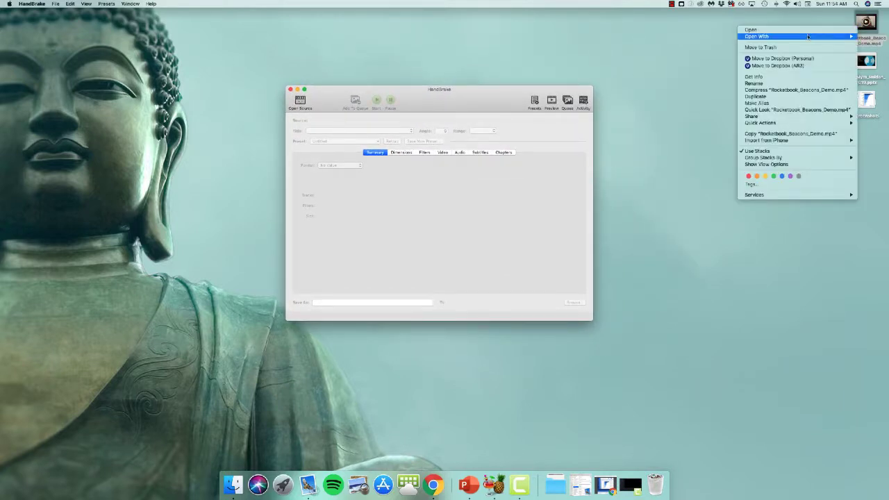
pyautogui.moveTo(808, 37)
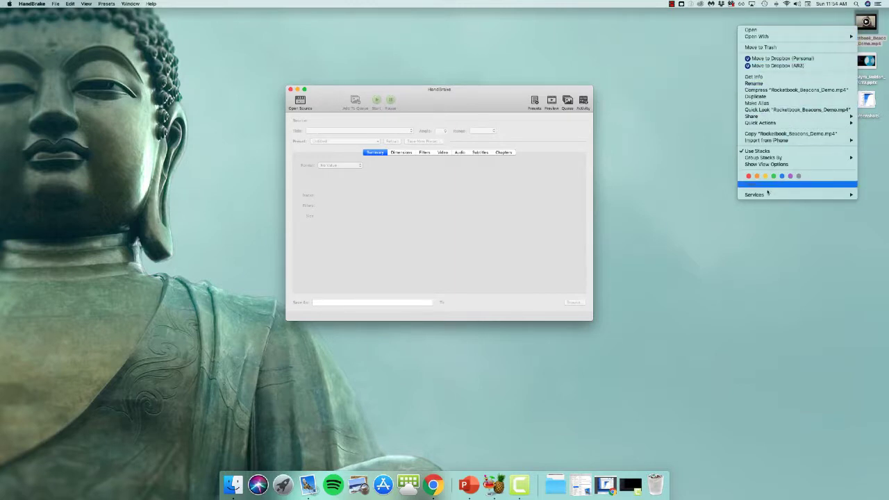
pyautogui.click(760, 77)
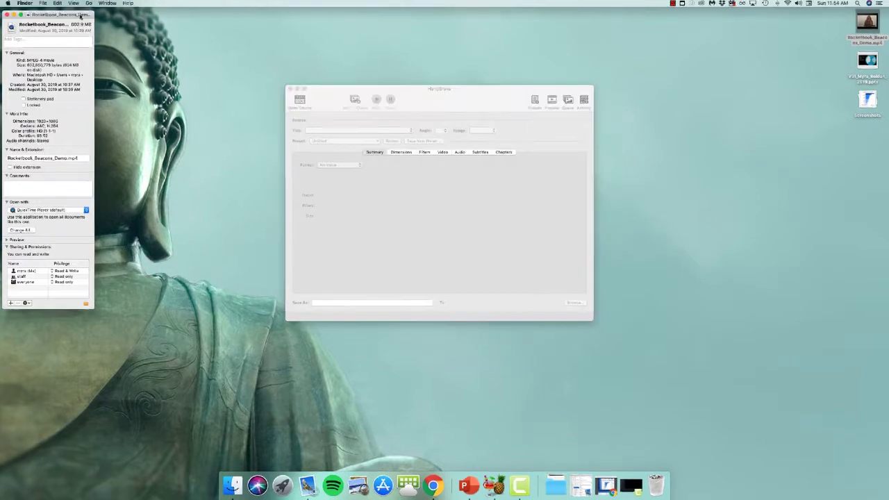
pyautogui.moveTo(75, 16); pyautogui.dragTo(388, 36)
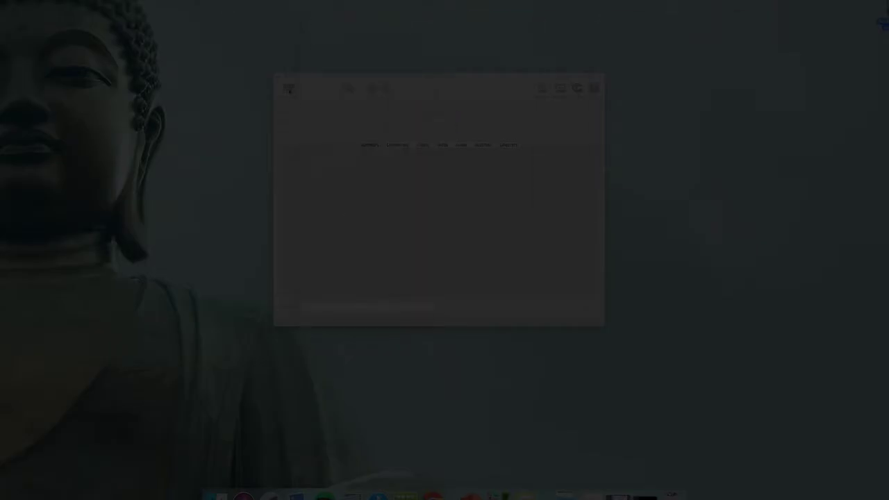
# Open Rocketbook_Beacons_Demo.mp4 from the Desktop as the source video and enlarge the HandBrake window.
pyautogui.click(289, 89)
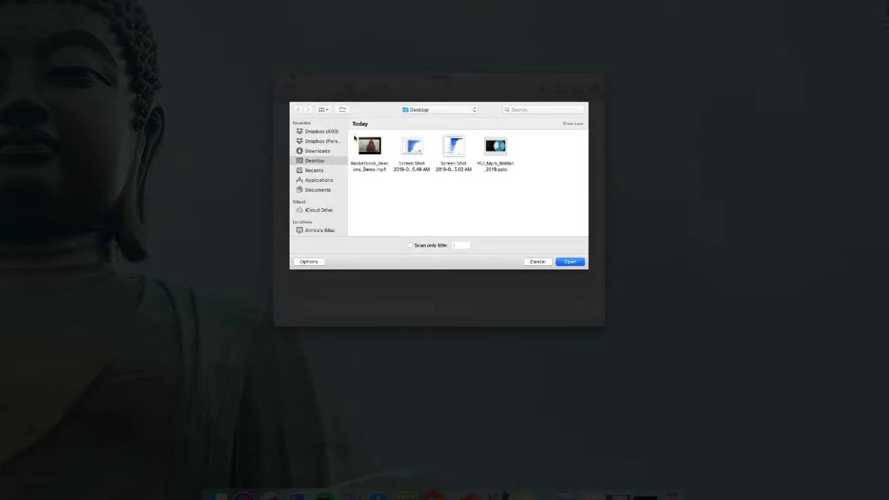
pyautogui.click(369, 146)
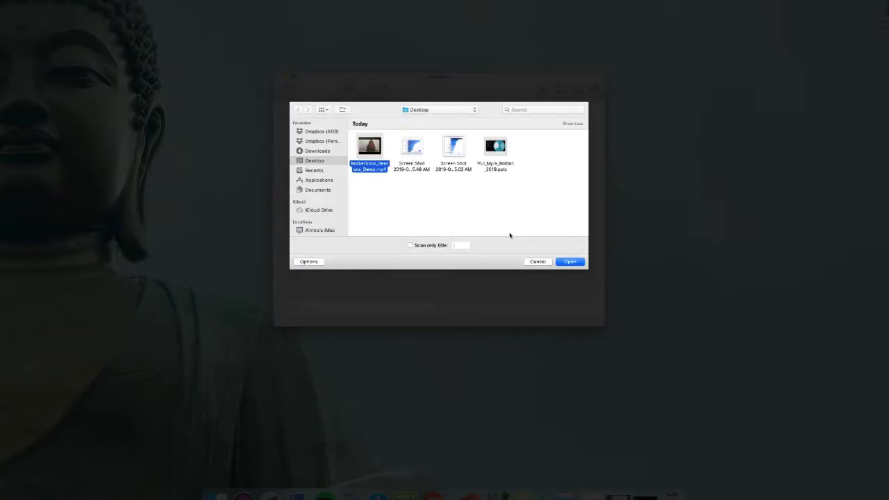
pyautogui.click(570, 262)
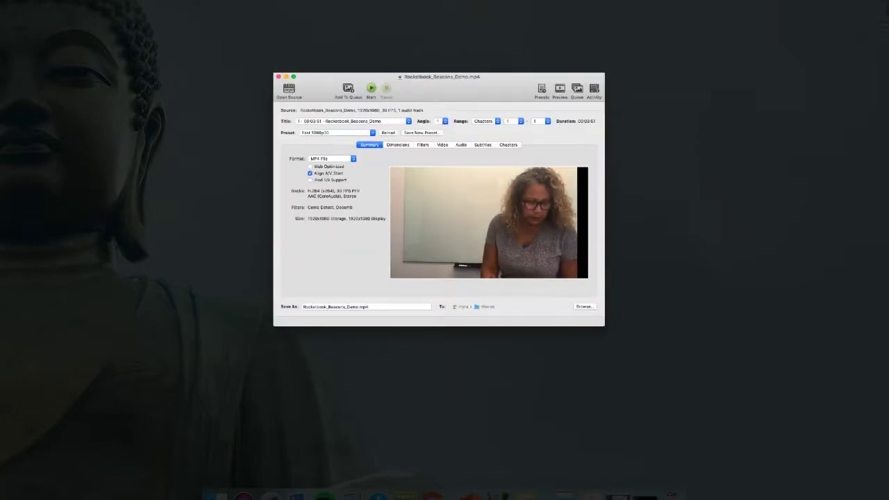
pyautogui.moveTo(275, 323); pyautogui.dragTo(199, 373)
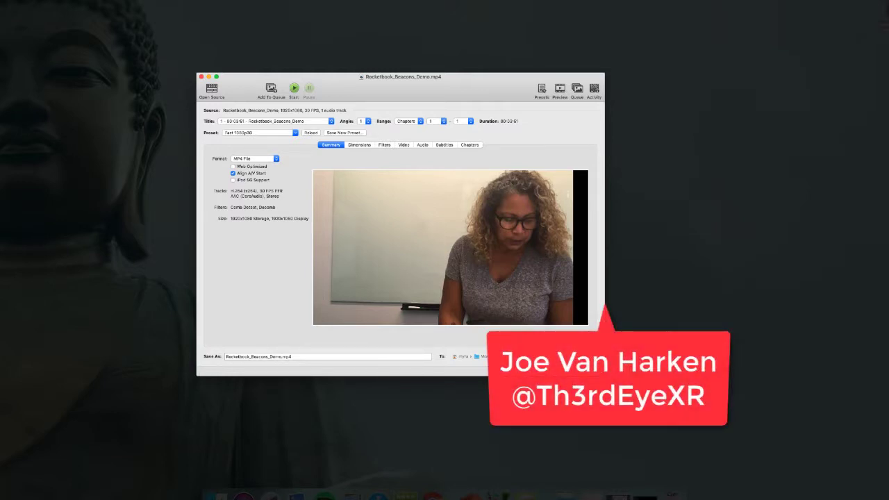
pyautogui.moveTo(605, 376); pyautogui.dragTo(675, 419)
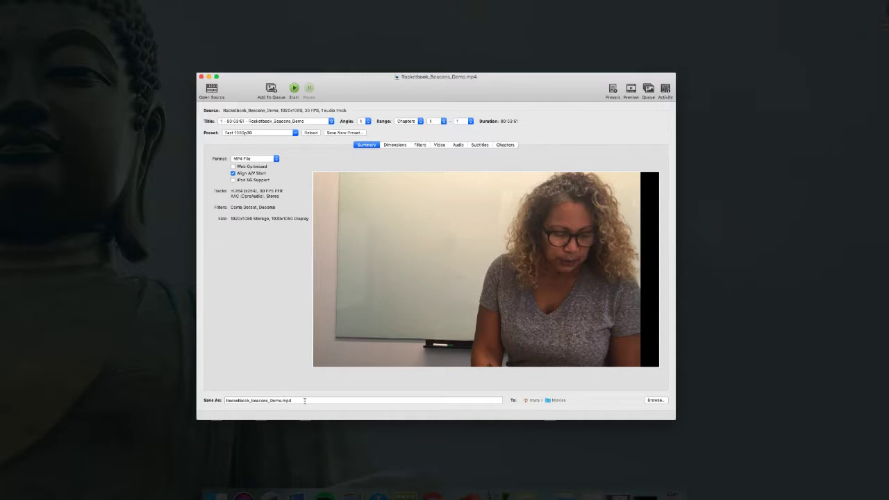
# Name the output file Rocketbook_Beacons_Demo.h264.mp4 and set its destination folder to Desktop.
pyautogui.click(304, 400)
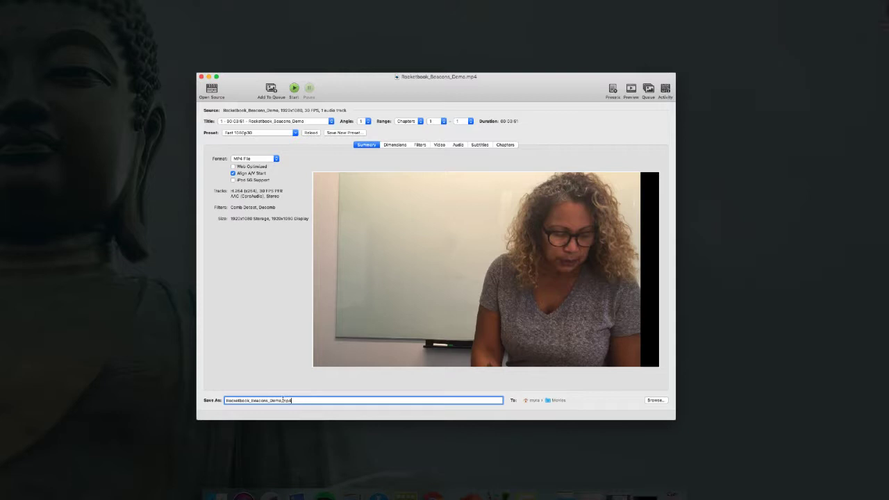
pyautogui.click(282, 400)
pyautogui.write('h264.mp4')
pyautogui.click(654, 401)
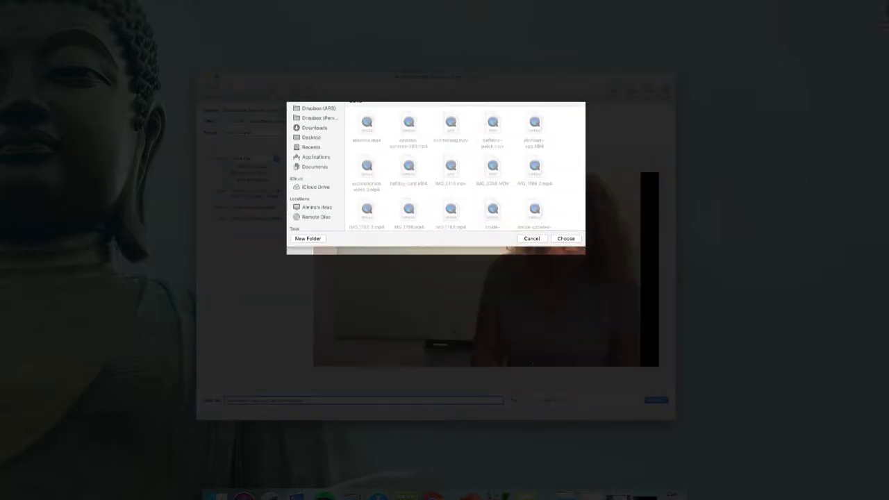
pyautogui.click(311, 161)
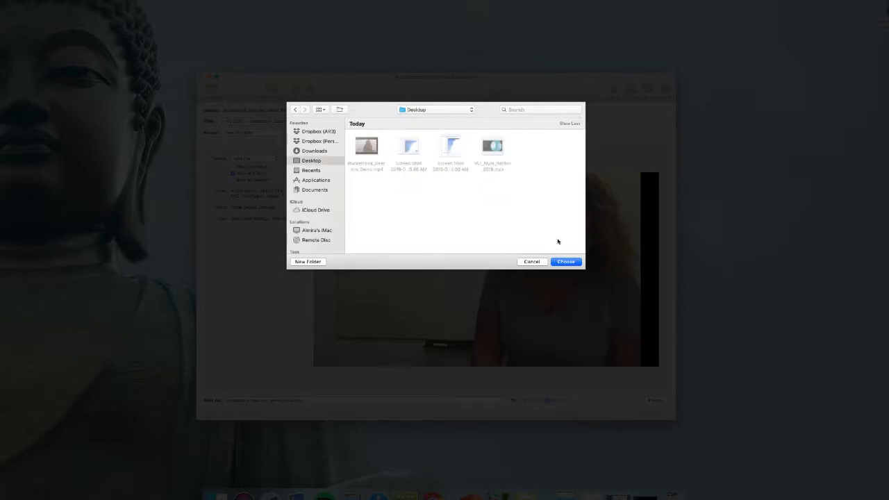
pyautogui.click(566, 261)
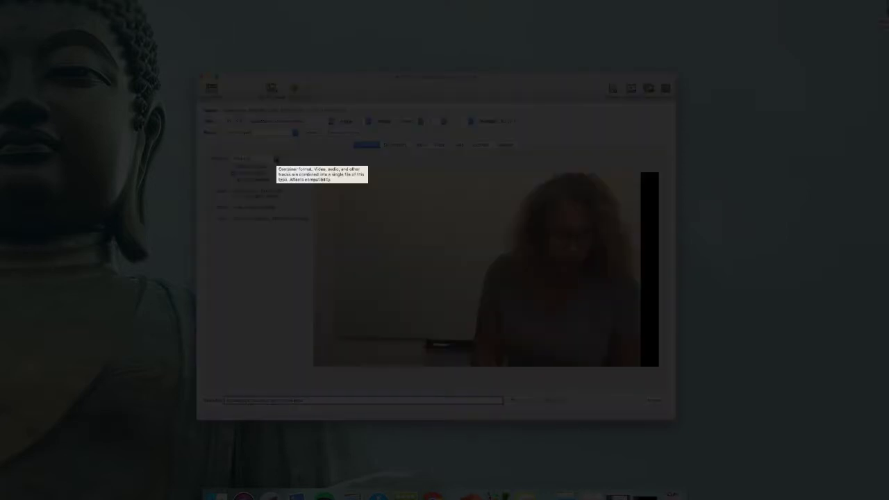
# Use MP4 File as the output format and enable Web Optimized.
pyautogui.click(275, 159)
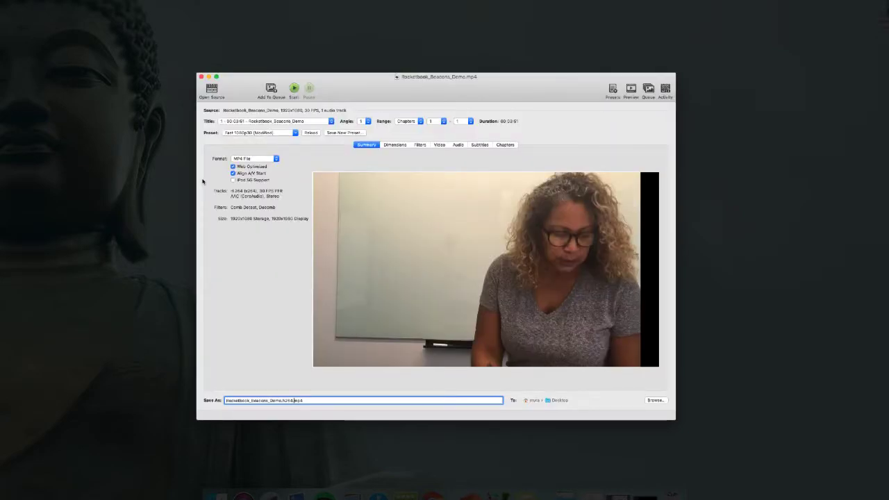
# In the output dimensions, set Anamorphic to Off and Modulus to 16.
pyautogui.click(387, 147)
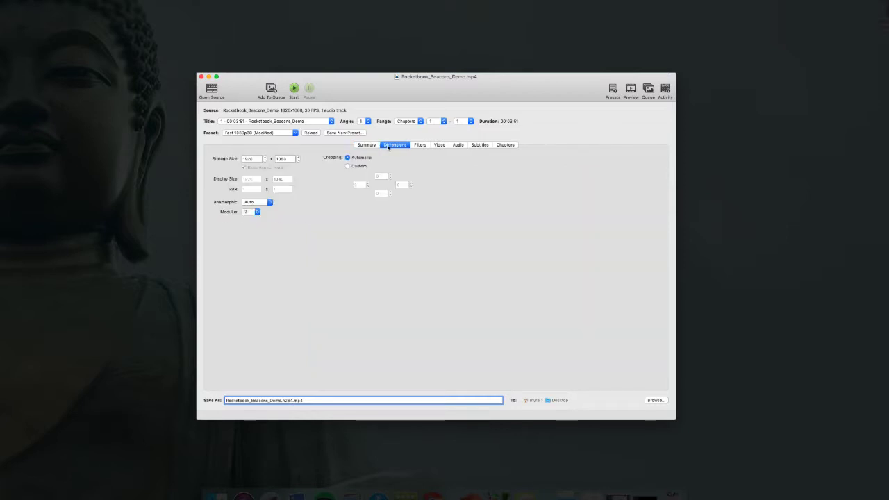
pyautogui.click(261, 203)
pyautogui.click(259, 198)
pyautogui.click(254, 212)
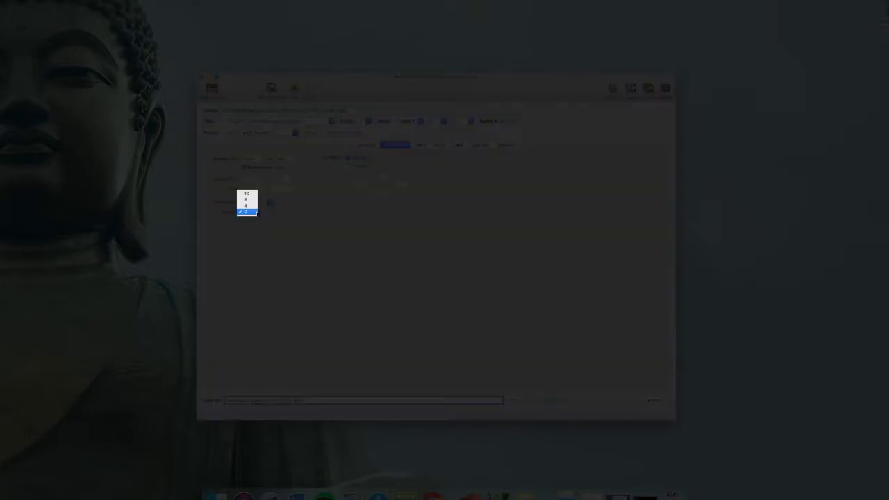
pyautogui.click(254, 194)
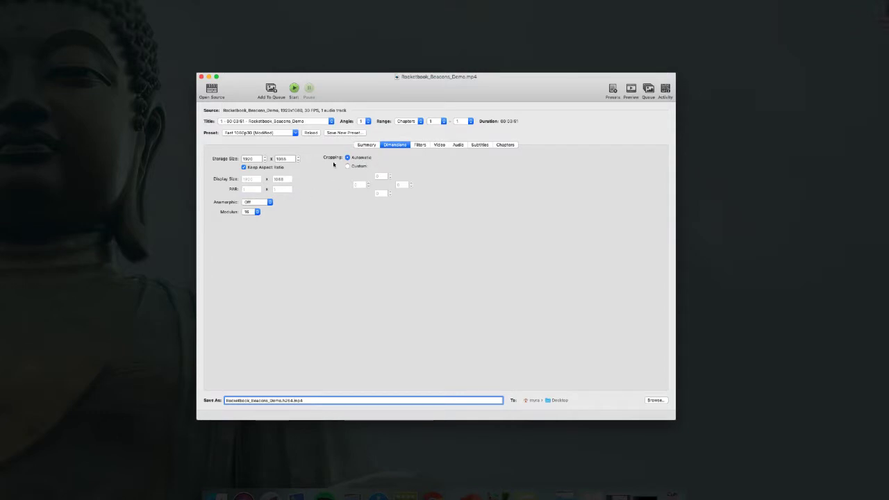
pyautogui.doubleClick(252, 159)
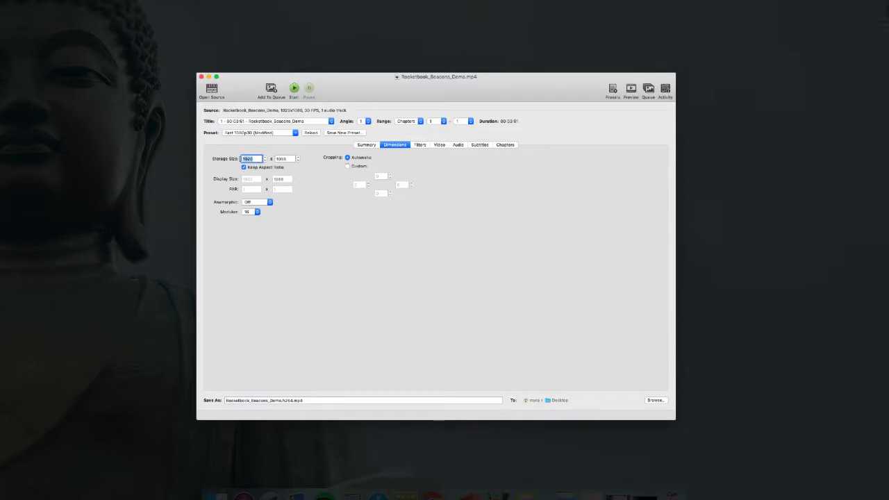
pyautogui.moveTo(243, 168)
pyautogui.press('Tab')
# Set the H.264 video encoder's profile to high.
pyautogui.click(439, 145)
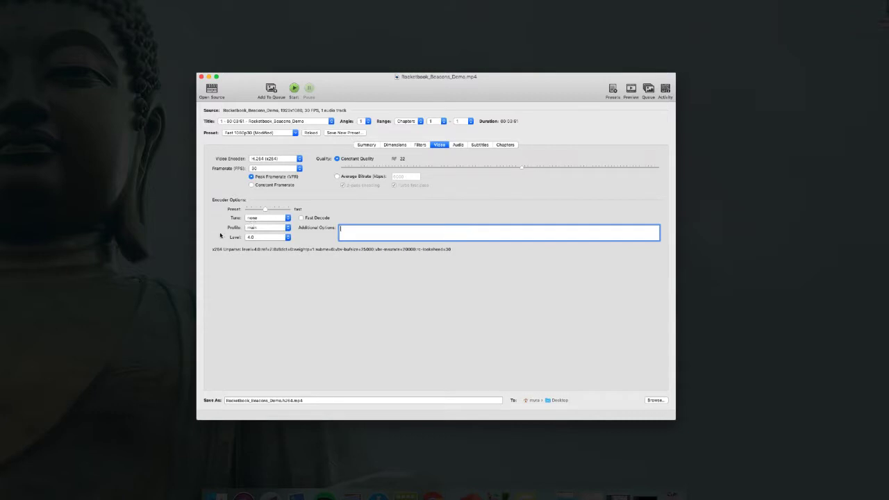
pyautogui.click(267, 228)
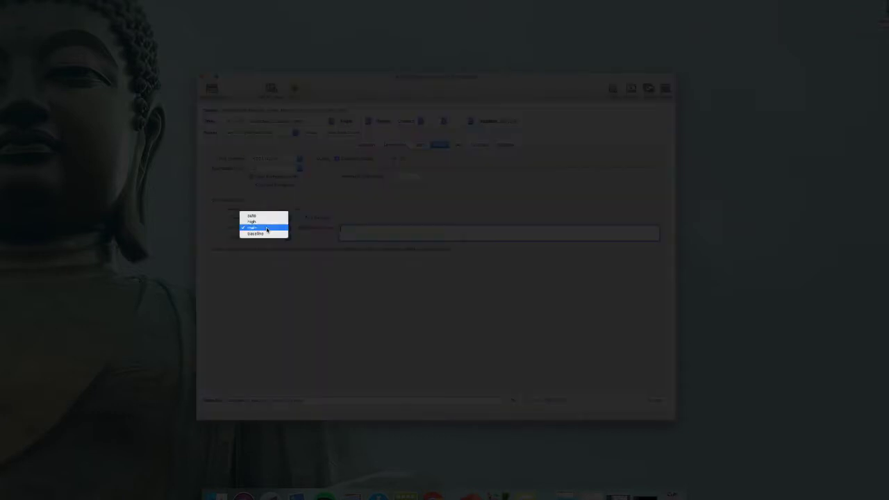
pyautogui.click(266, 222)
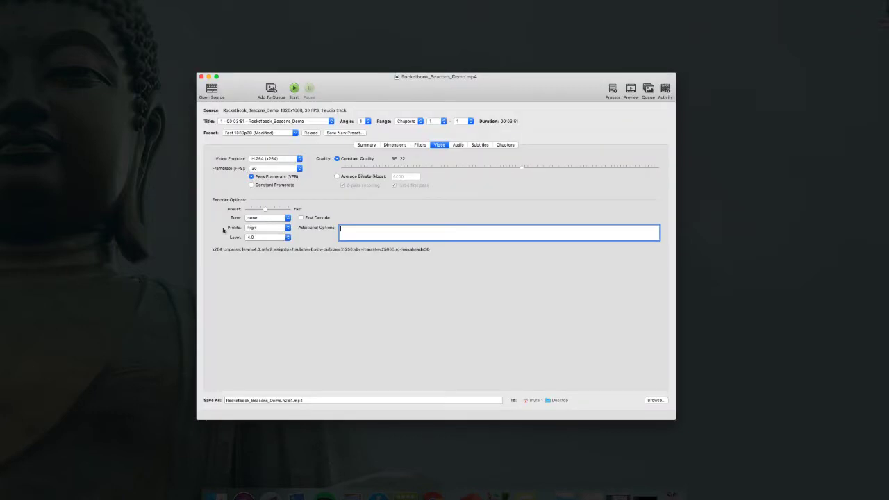
# Switch the video quality to Average Bitrate and set it to 5000 kbps.
pyautogui.click(338, 177)
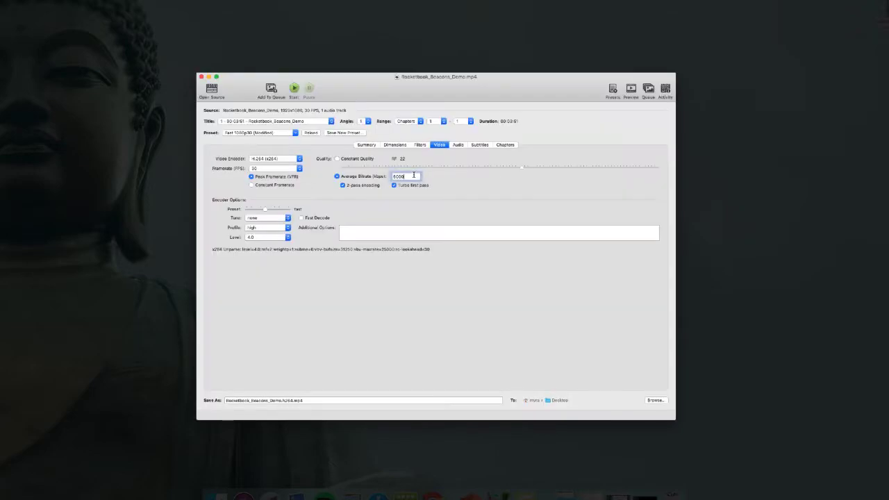
pyautogui.click(414, 177)
pyautogui.doubleClick(414, 177)
pyautogui.write('8')
pyautogui.write('00')
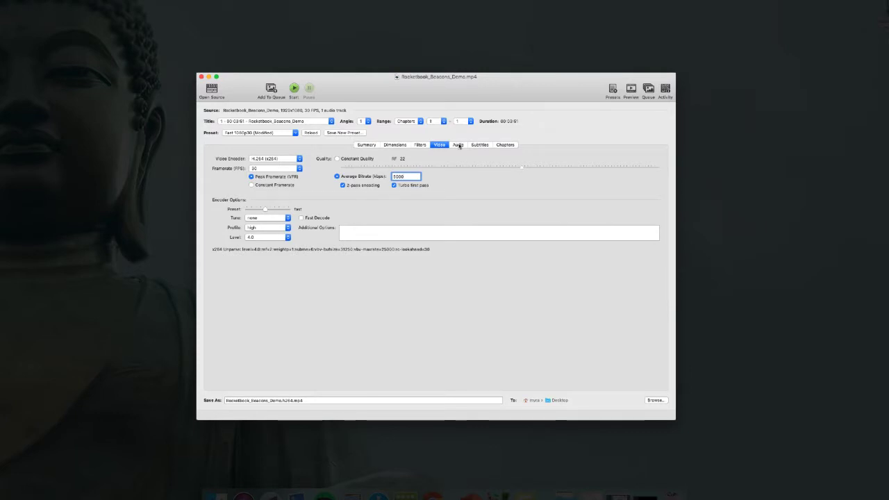
# Configure the audio track with the AAC (CoreAudio) codec, a bitrate of 320 and a samplerate of 48.
pyautogui.click(459, 145)
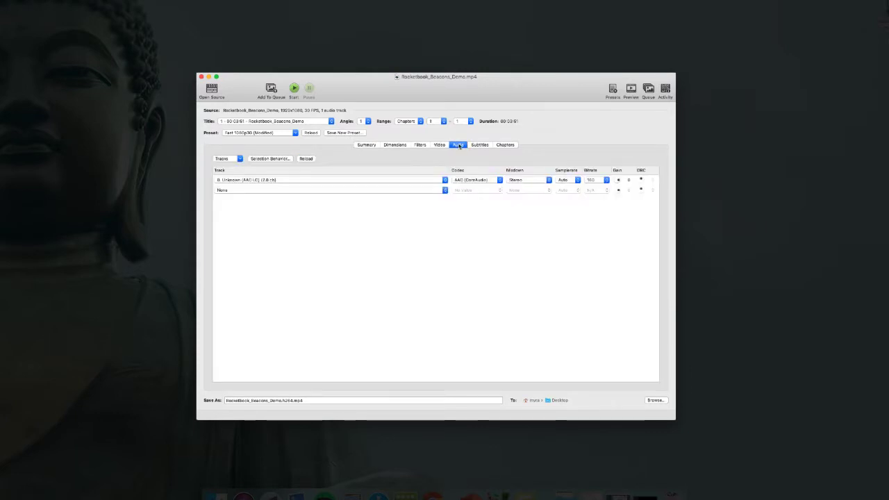
pyautogui.click(300, 180)
pyautogui.click(299, 181)
pyautogui.click(479, 181)
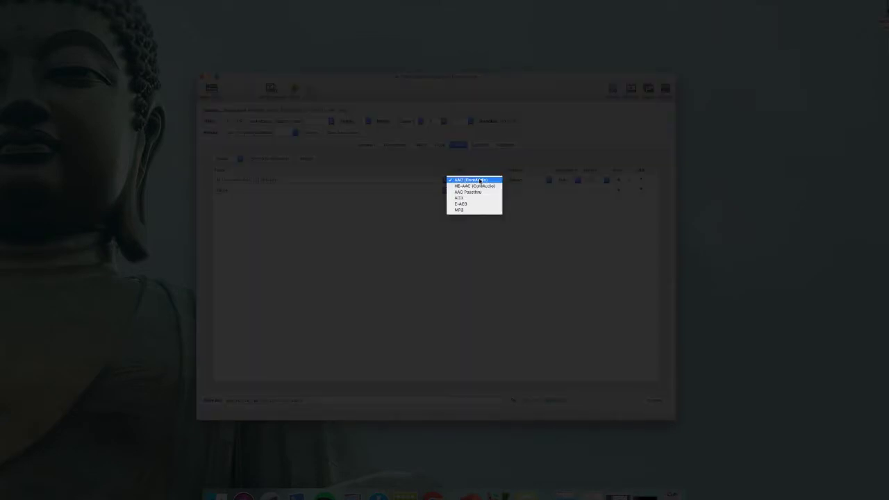
pyautogui.click(480, 180)
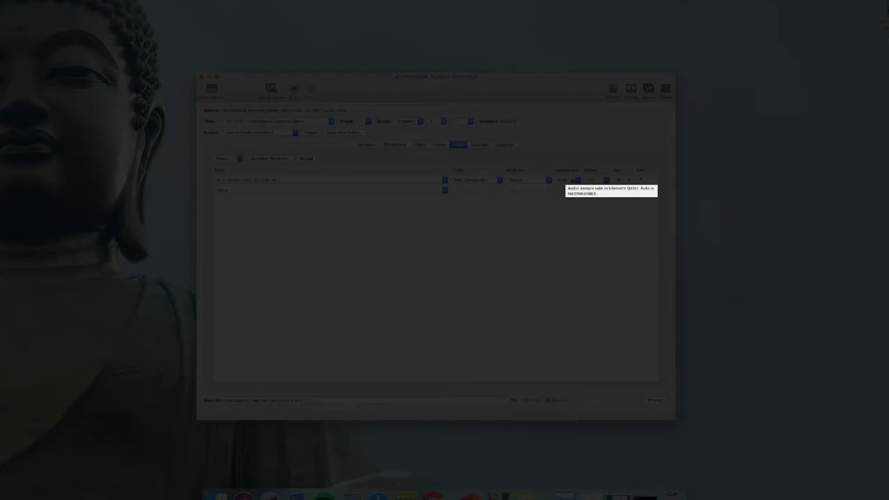
pyautogui.click(597, 180)
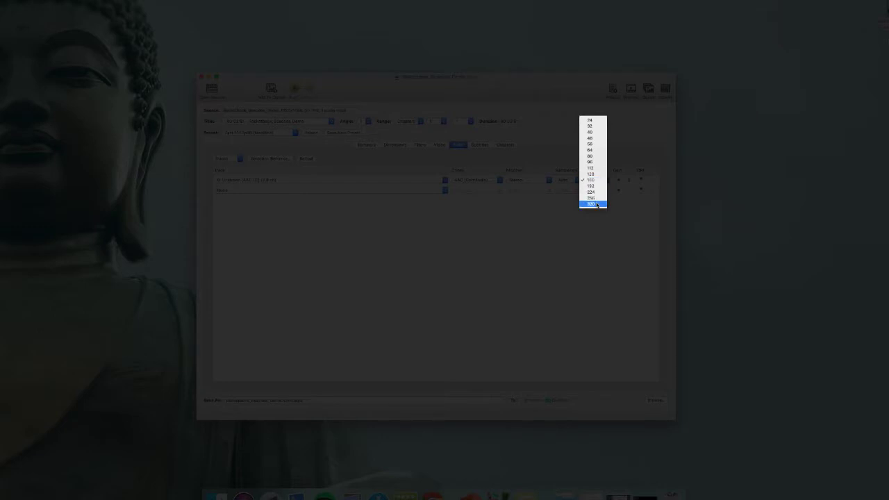
pyautogui.click(595, 204)
pyautogui.click(568, 181)
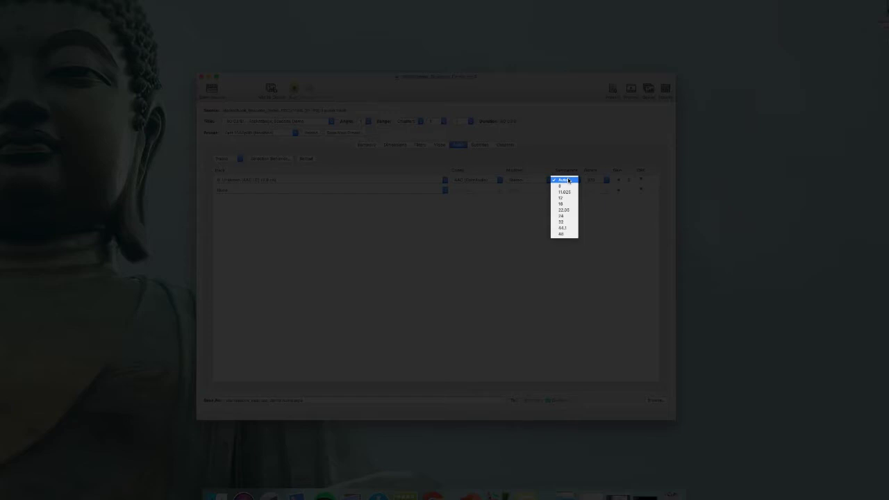
pyautogui.click(564, 234)
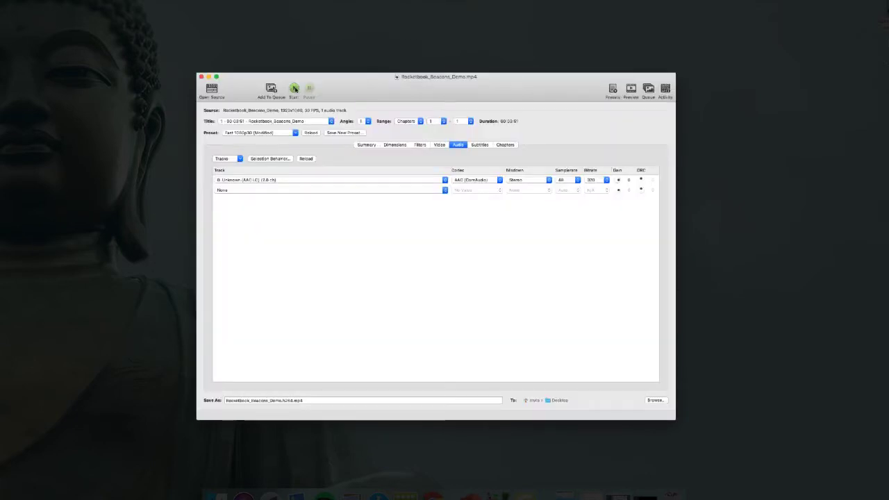
# Start encoding the video with the configured settings.
pyautogui.click(294, 88)
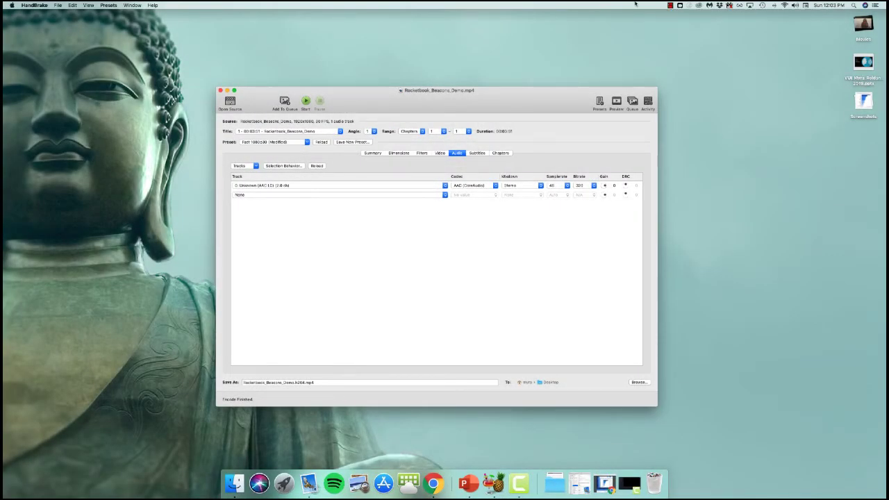
# Expand the desktop's Movies stack and open the file information for Rocketbook_Beacons_Demo.mp4 and Rocketbook_Beacons_Demo.h264.mp4.
pyautogui.click(861, 27)
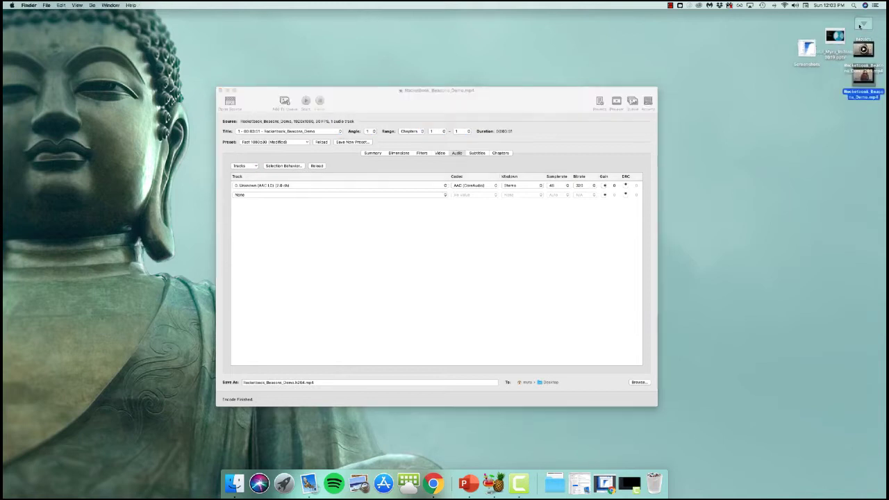
pyautogui.click(859, 117)
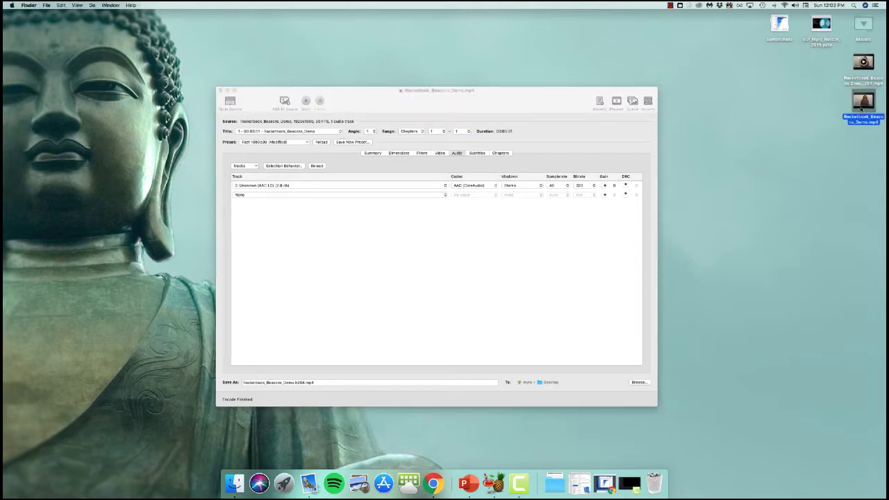
pyautogui.rightClick(861, 108)
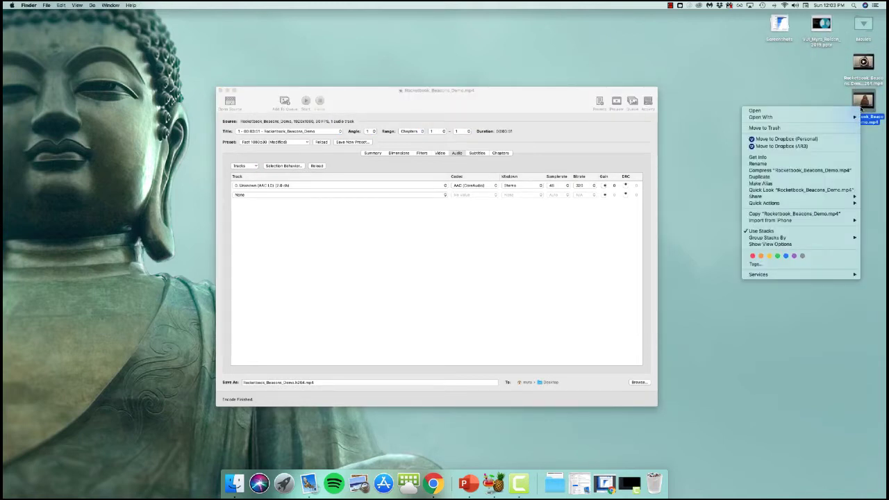
pyautogui.click(779, 159)
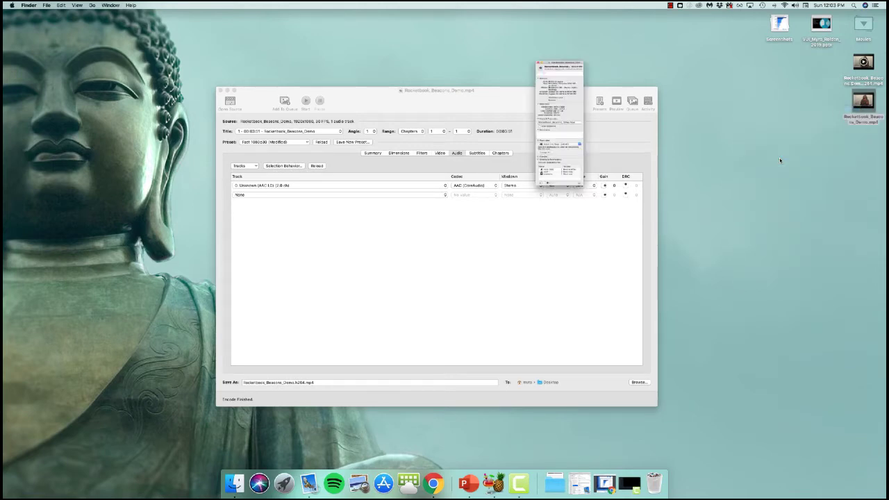
pyautogui.rightClick(855, 67)
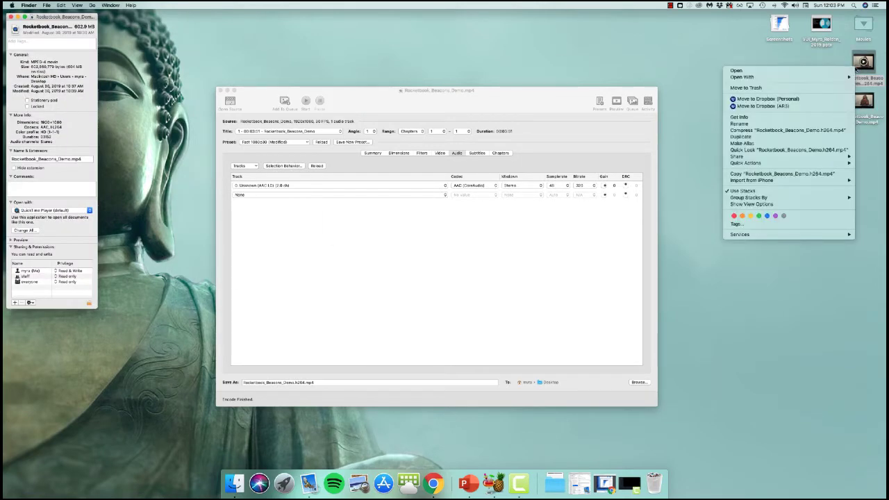
pyautogui.click(795, 118)
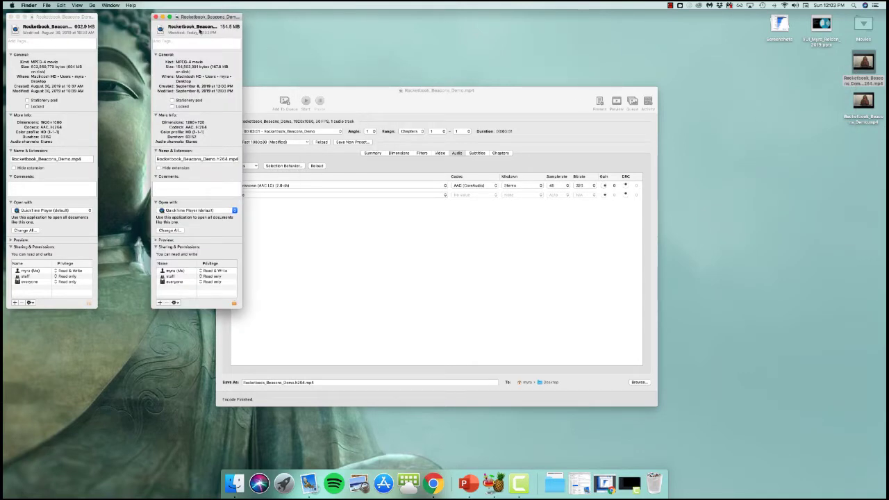
# Place the two file information windows side by side to compare size and dimensions, and close both.
pyautogui.moveTo(205, 16); pyautogui.dragTo(587, 12)
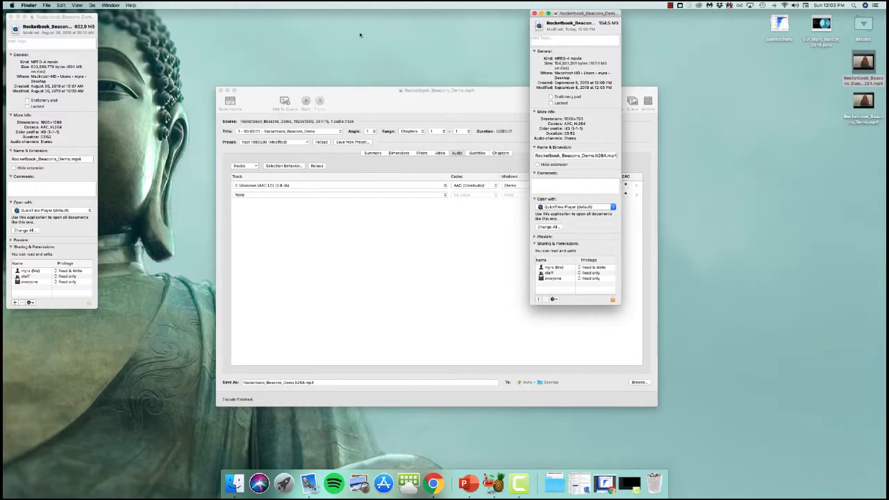
pyautogui.moveTo(42, 19); pyautogui.dragTo(466, 15)
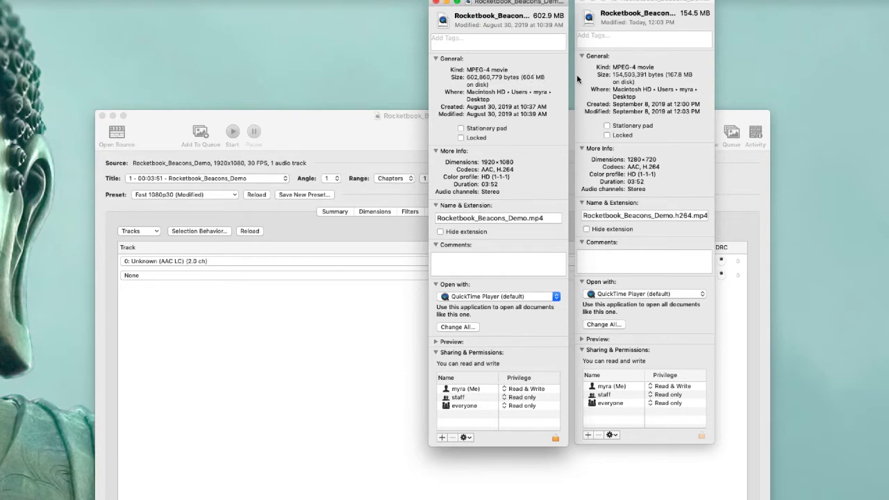
pyautogui.click(436, 3)
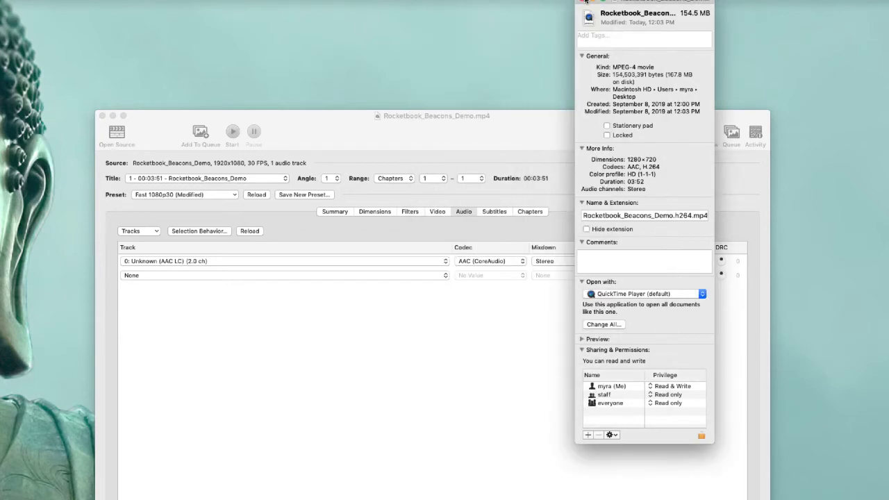
pyautogui.click(584, 2)
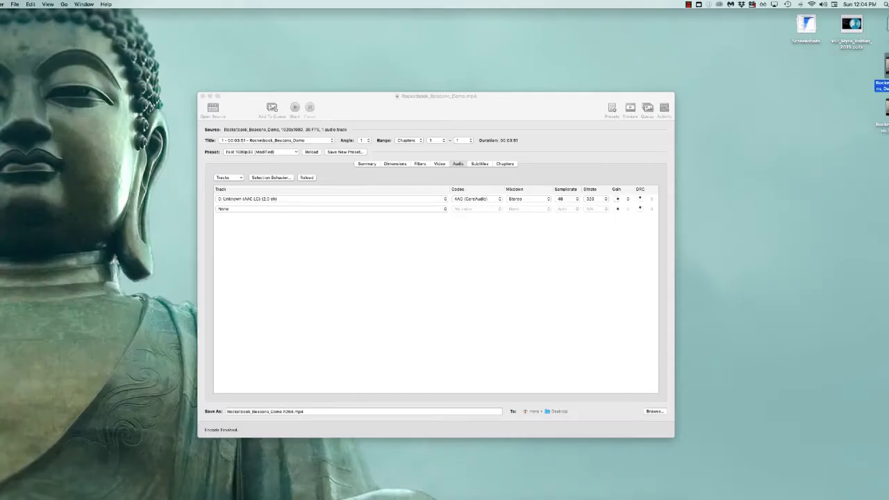
# Preview Rocketbook_Beacons_Demo.h264.mp4 with Quick Look, skim through to the end of the video, and close the preview.
pyautogui.press('space')
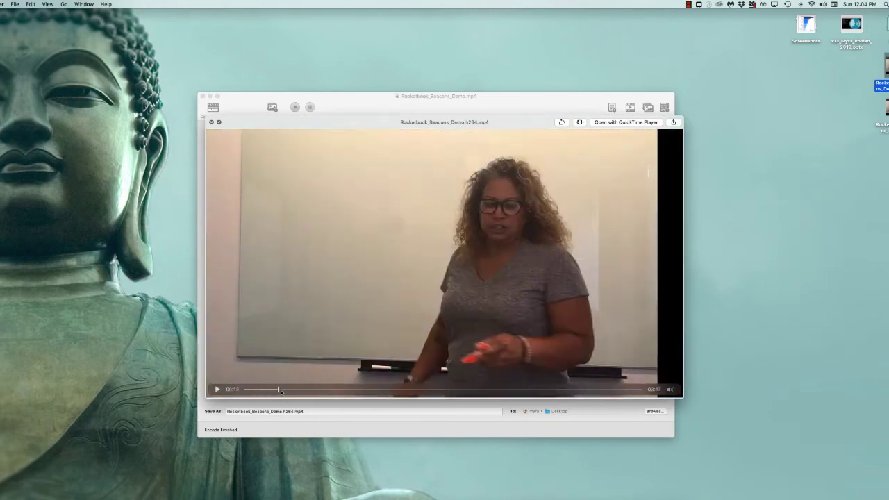
pyautogui.moveTo(280, 391); pyautogui.dragTo(643, 390)
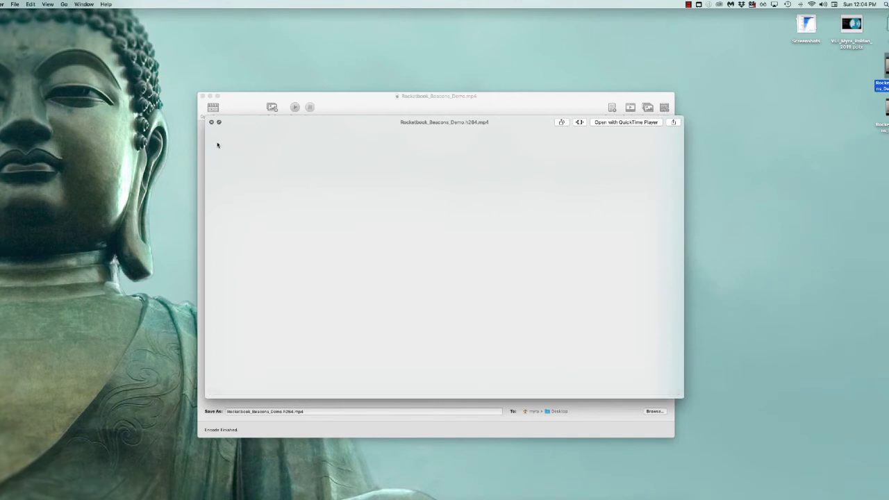
pyautogui.click(211, 122)
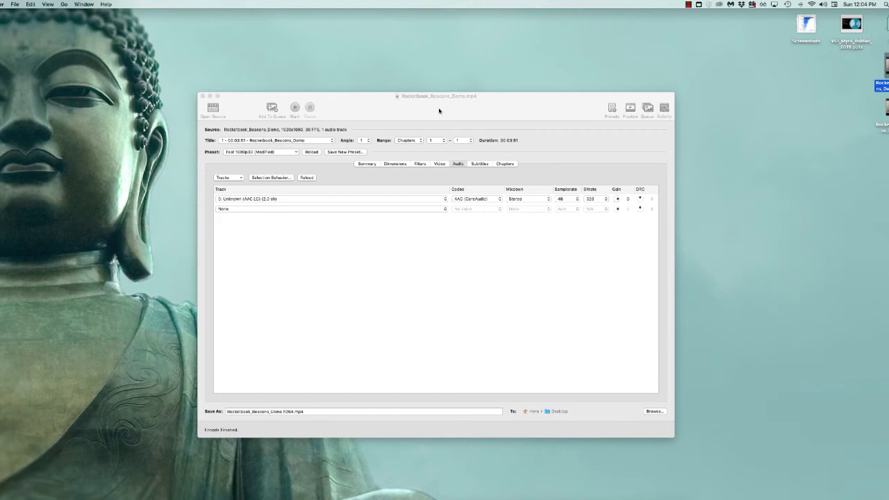
# Save the current HandBrake settings as a preset named 1280x720-h.264 in My Presets, with a description about reducing file size.
pyautogui.click(611, 109)
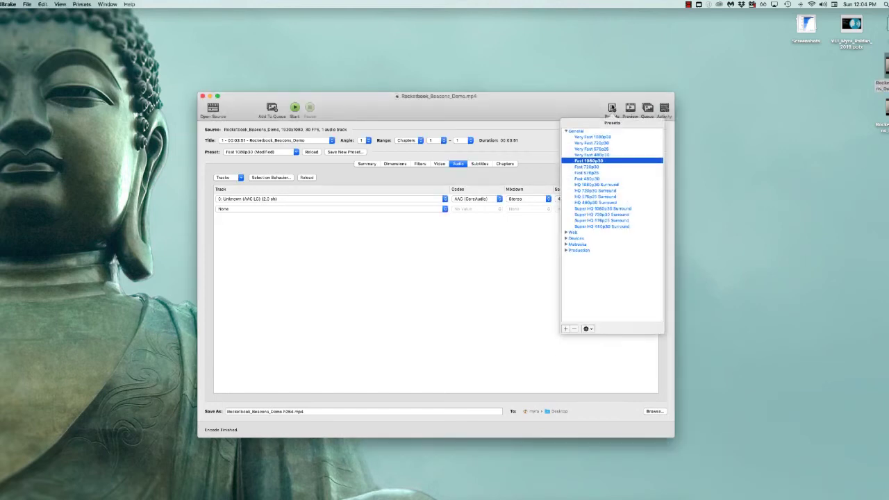
pyautogui.click(566, 329)
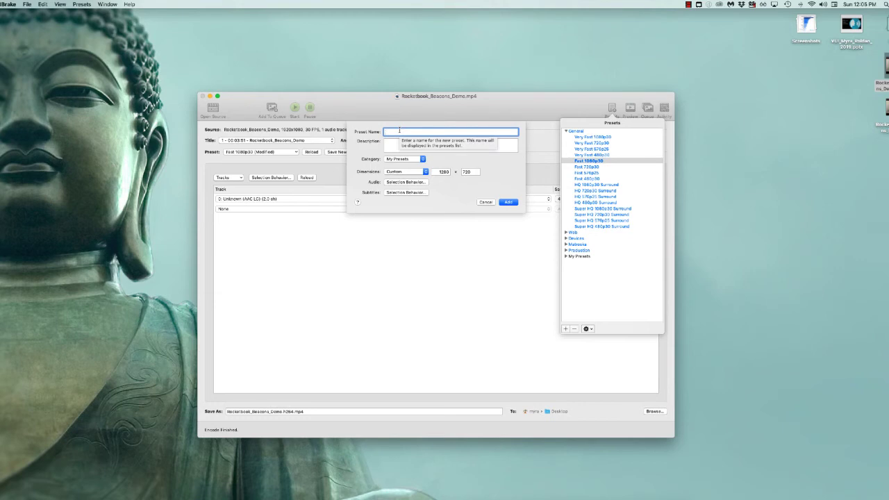
pyautogui.write('180')
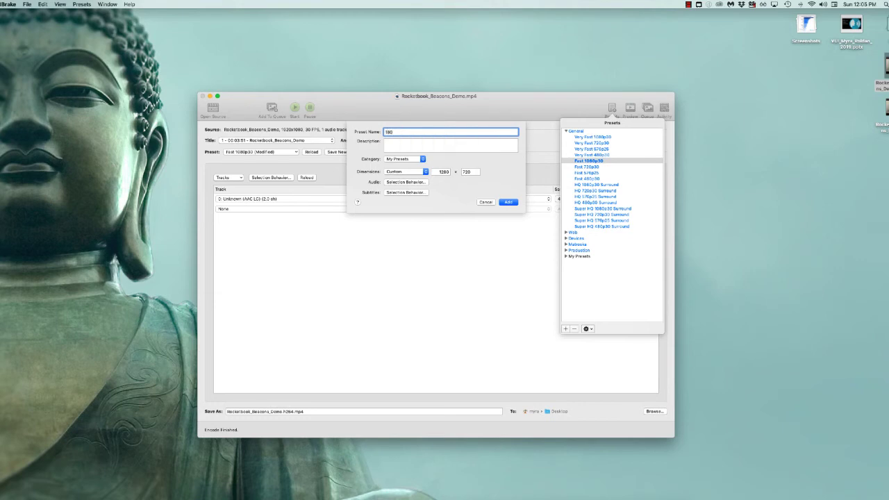
pyautogui.write('80x720-h.264')
pyautogui.press('Tab')
pyautogui.write('Preset for uploading to YouTube')
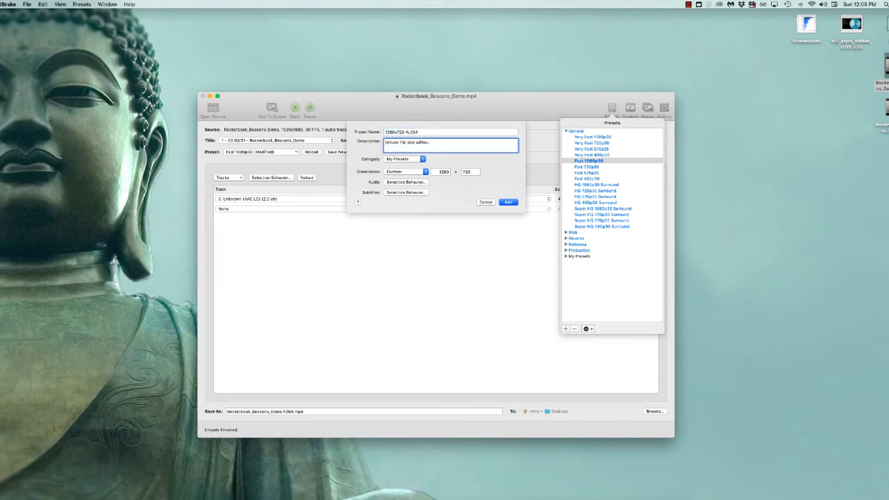
pyautogui.click(508, 203)
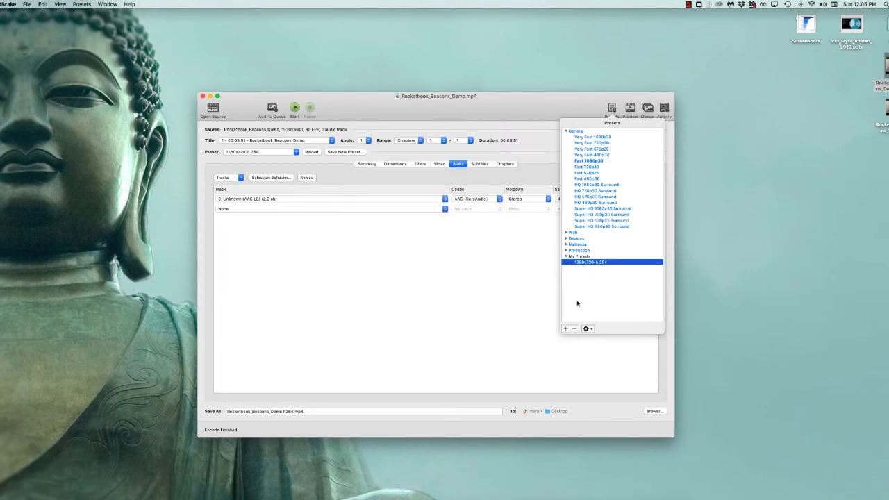
pyautogui.moveTo(580, 266)
pyautogui.moveTo(419, 291)
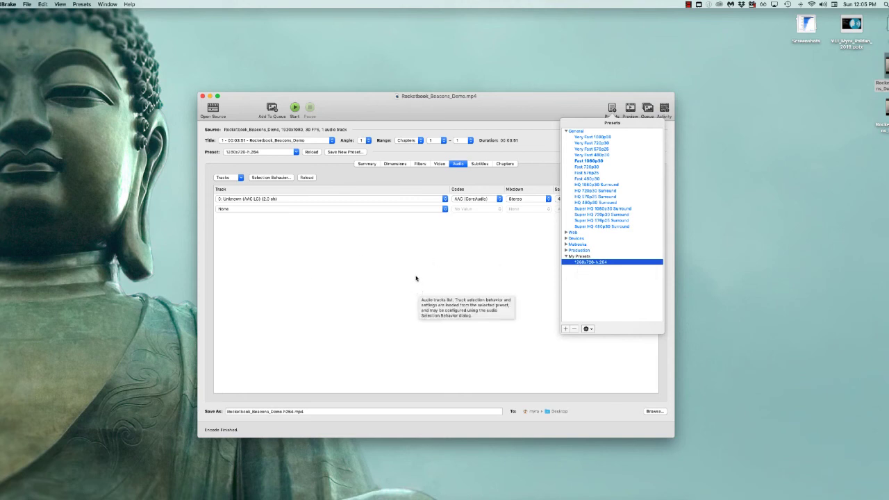